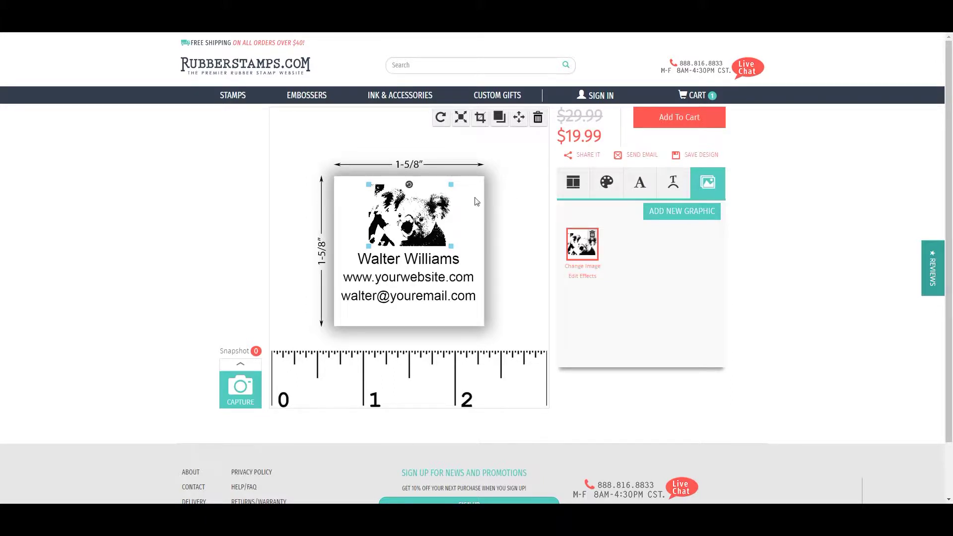
Rotate the koala photo clockwise in steps, then turn it back upright
left_click(442, 119)
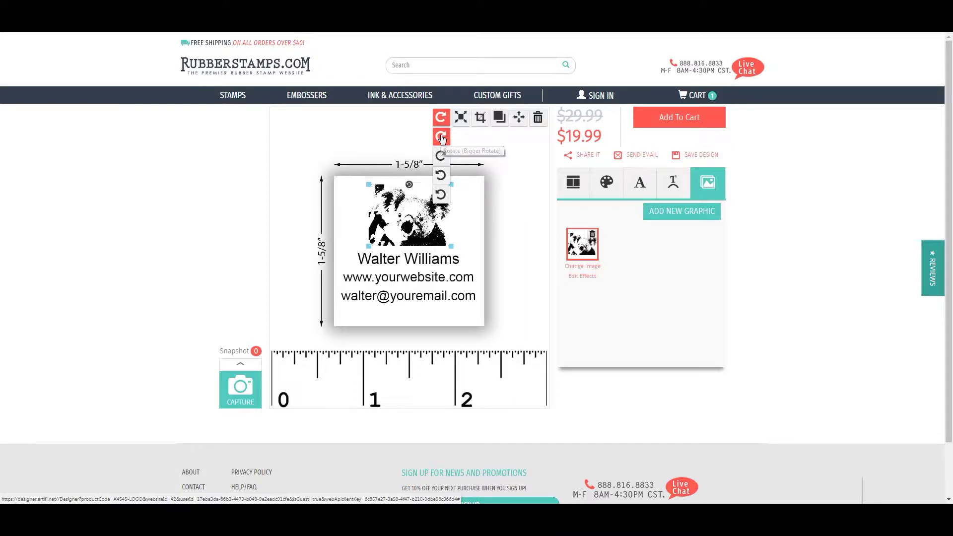
left_click(441, 138)
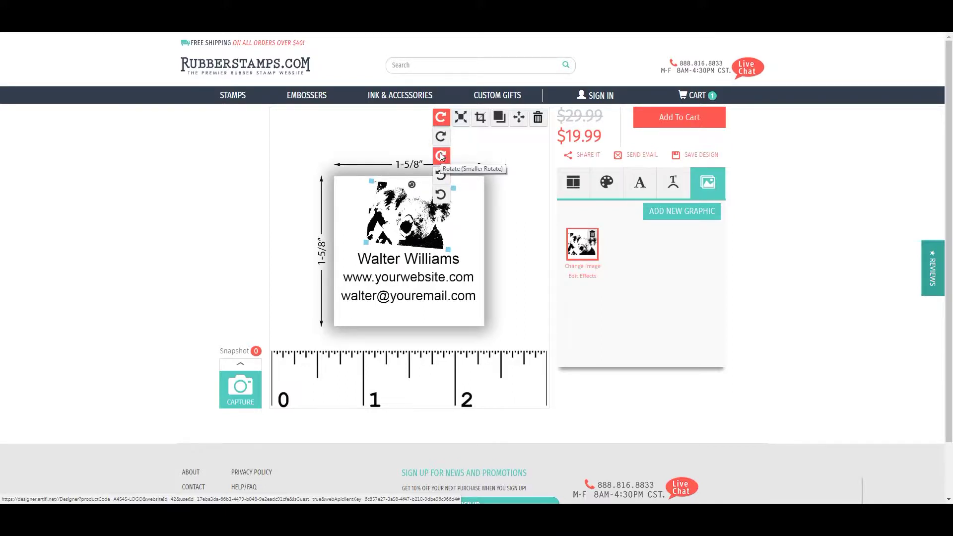
left_click(441, 157)
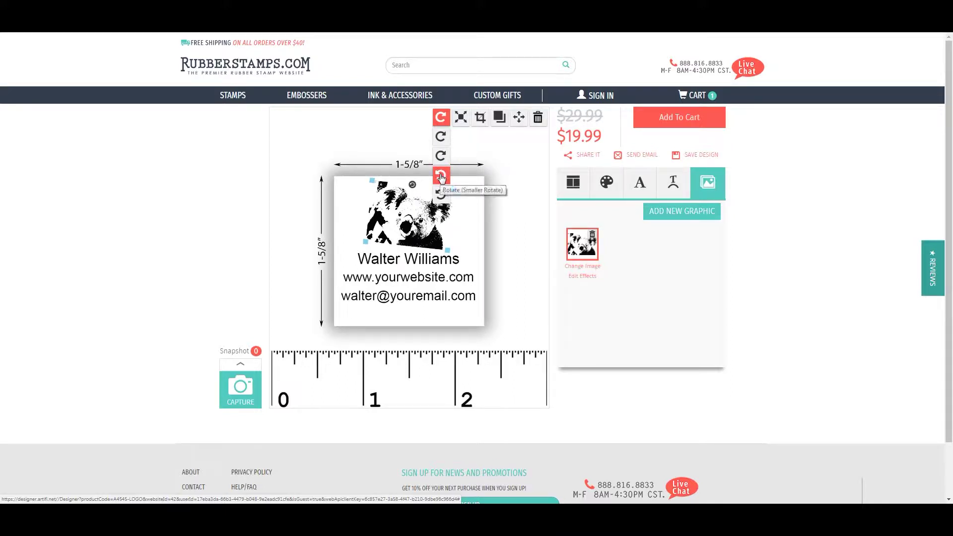
left_click(441, 177)
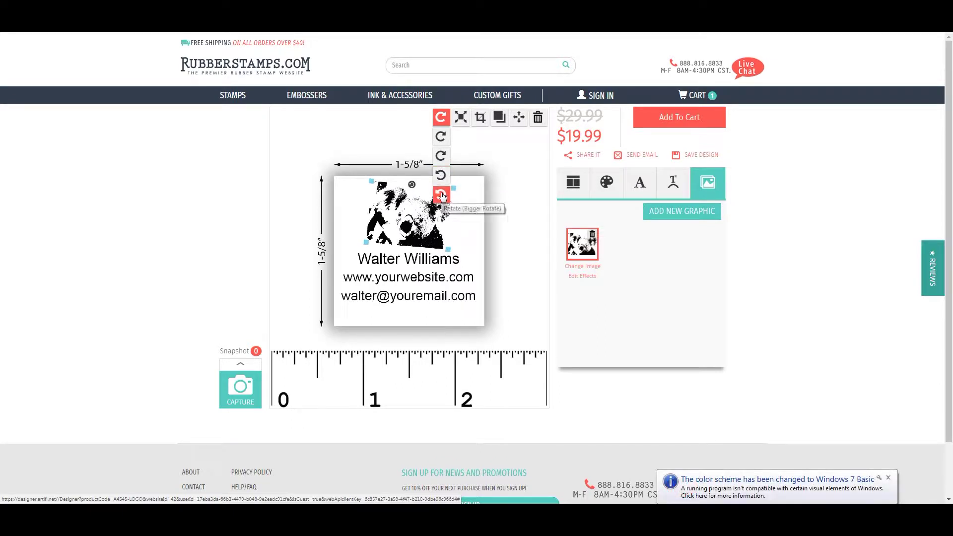
left_click(441, 195)
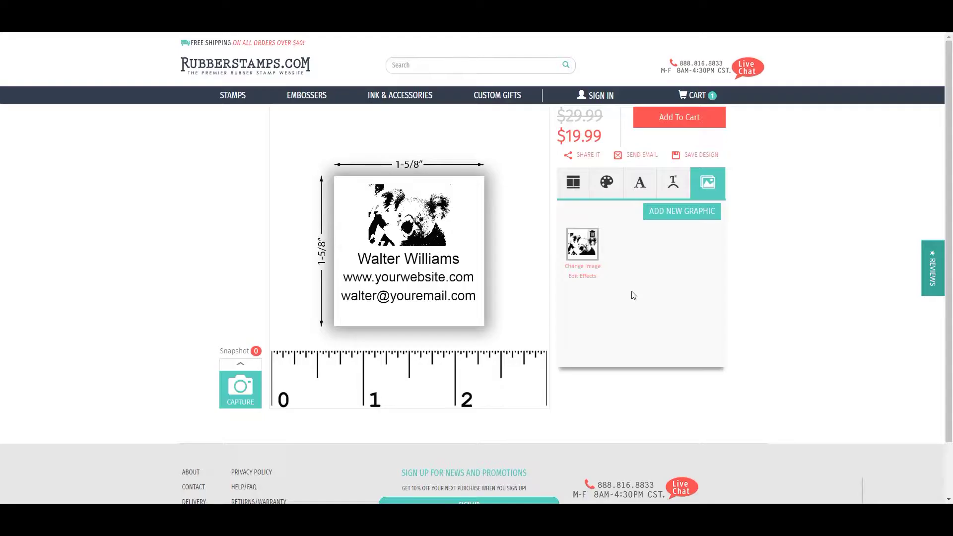
Shrink the koala photo slightly with the Scale buttons and its bottom-right corner handle
left_click(409, 219)
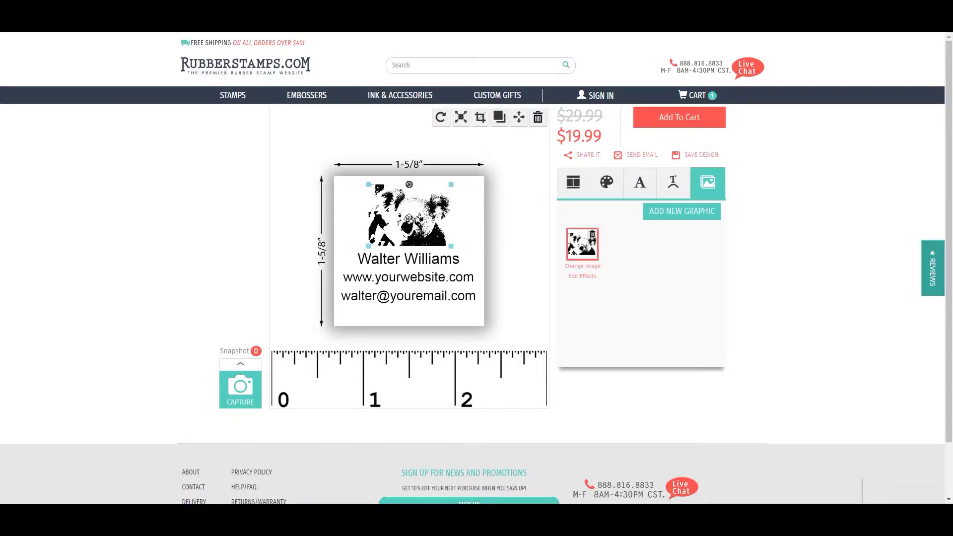
left_click(461, 120)
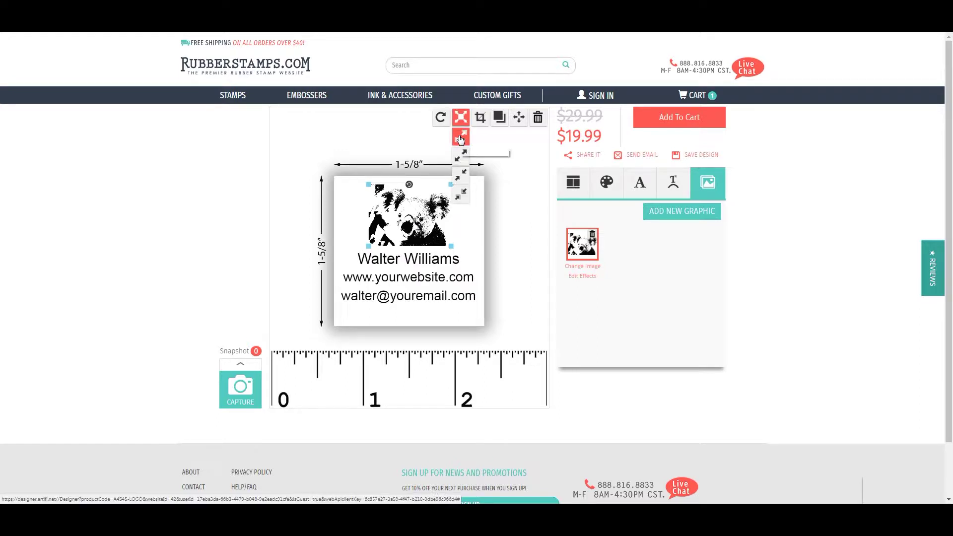
left_click(460, 139)
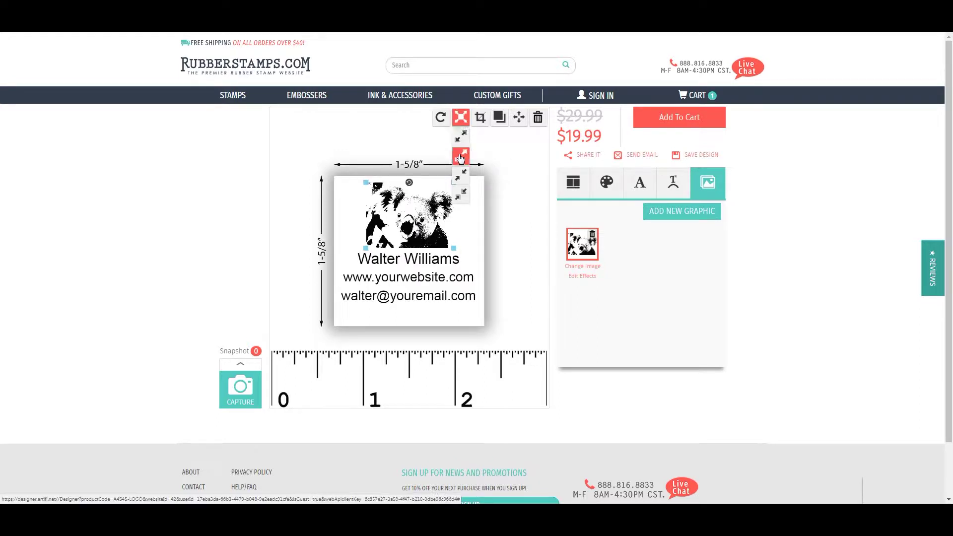
left_click(460, 157)
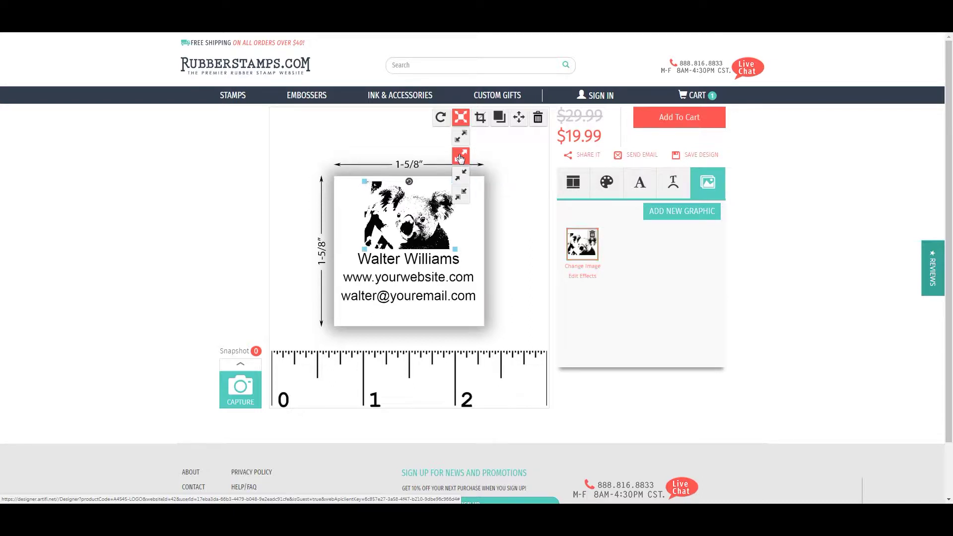
left_click(461, 177)
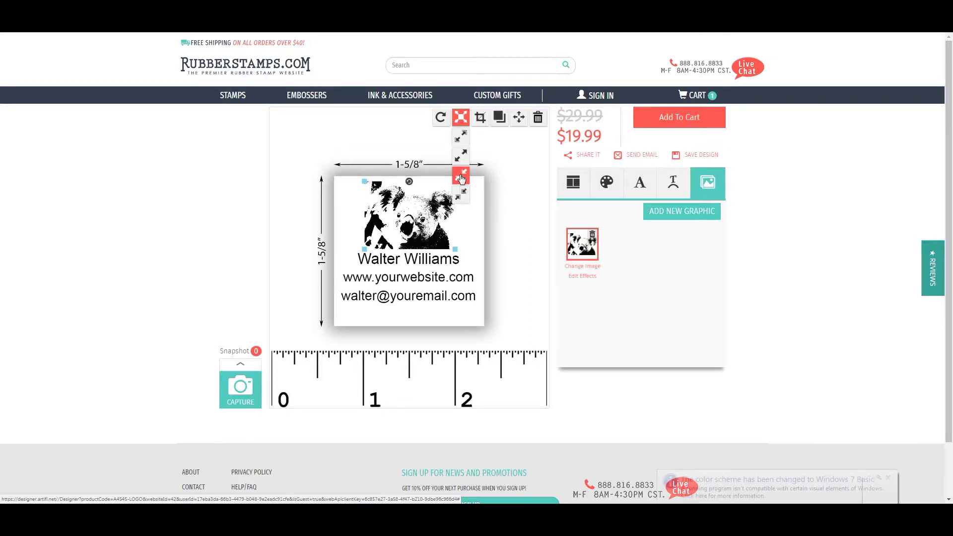
left_click(461, 198)
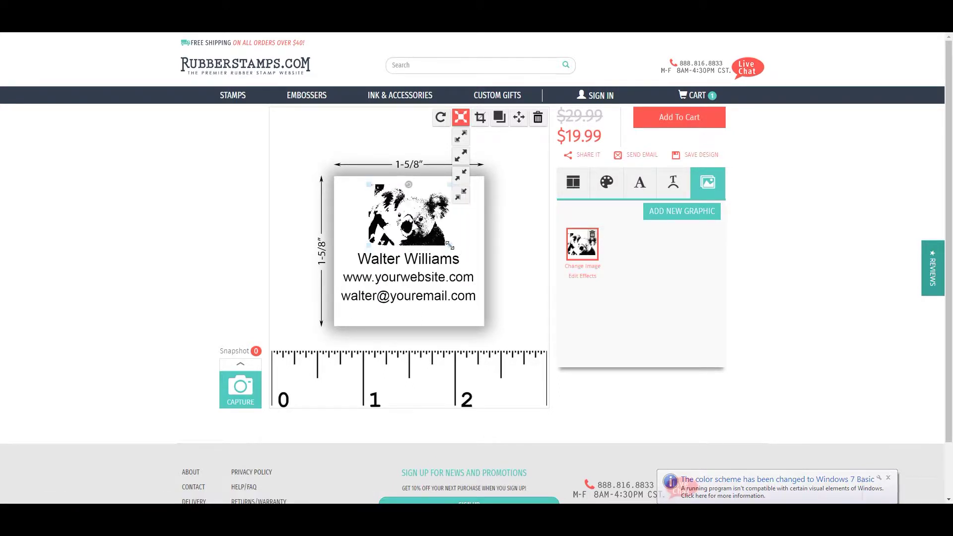
left_click_drag(450, 247, 420, 219)
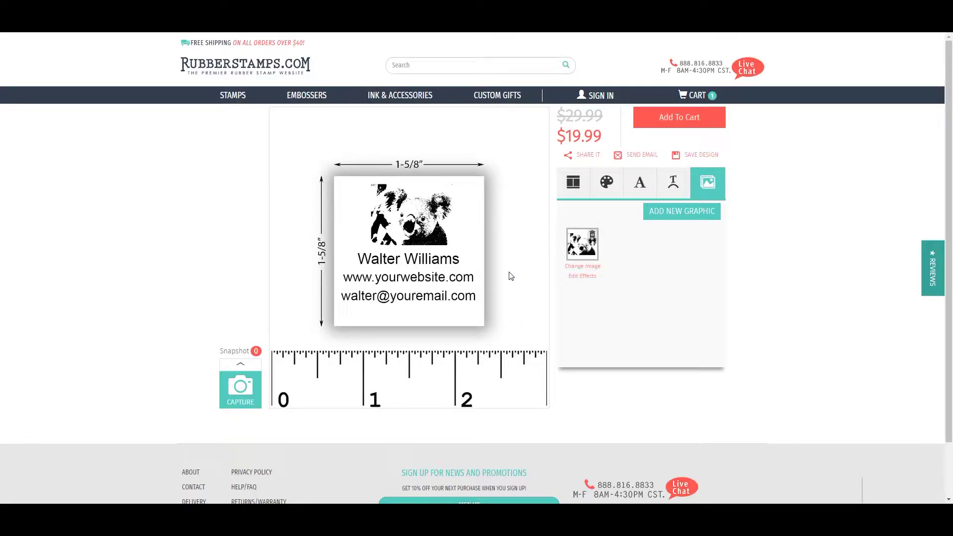
left_click(420, 219)
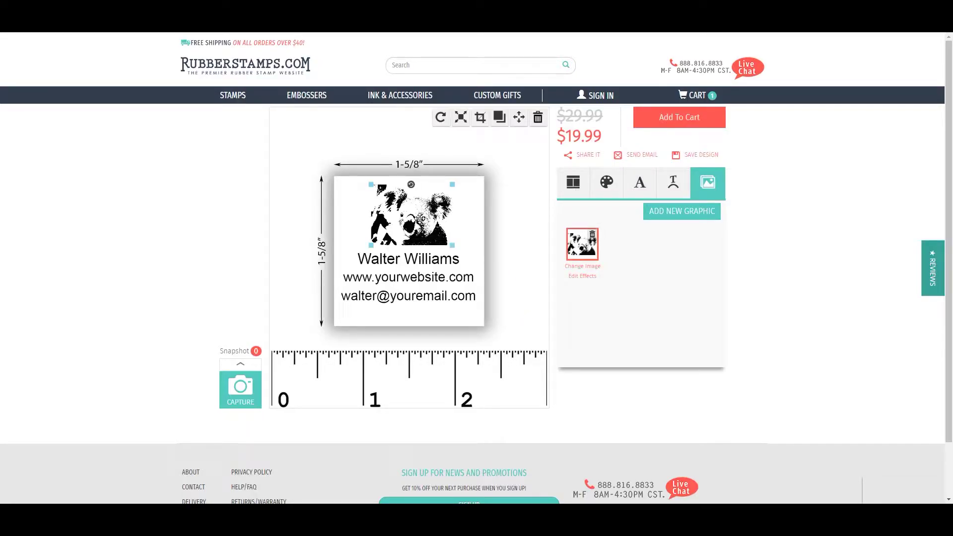
Crop the koala photo, trimming its left side and bottom edge to centre the koala
left_click(480, 118)
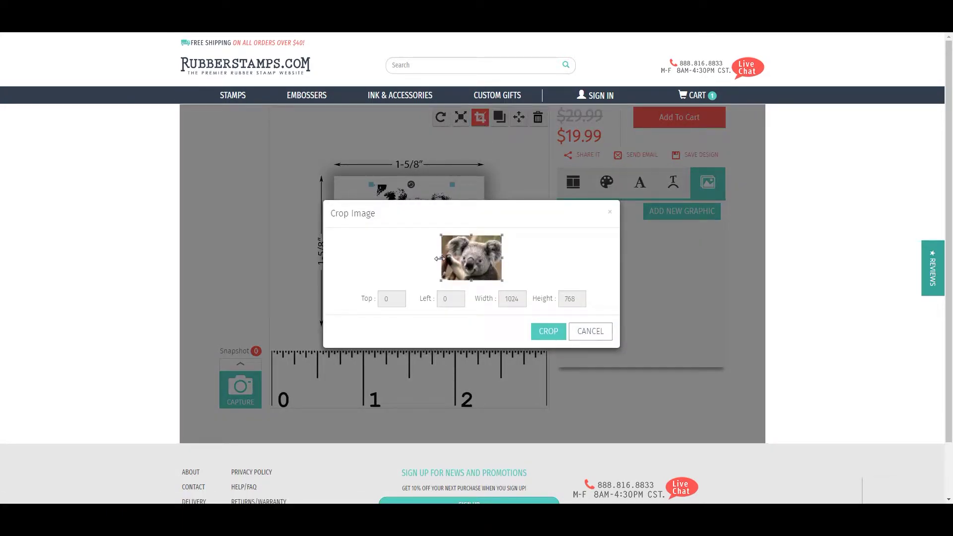
left_click_drag(440, 258, 452, 259)
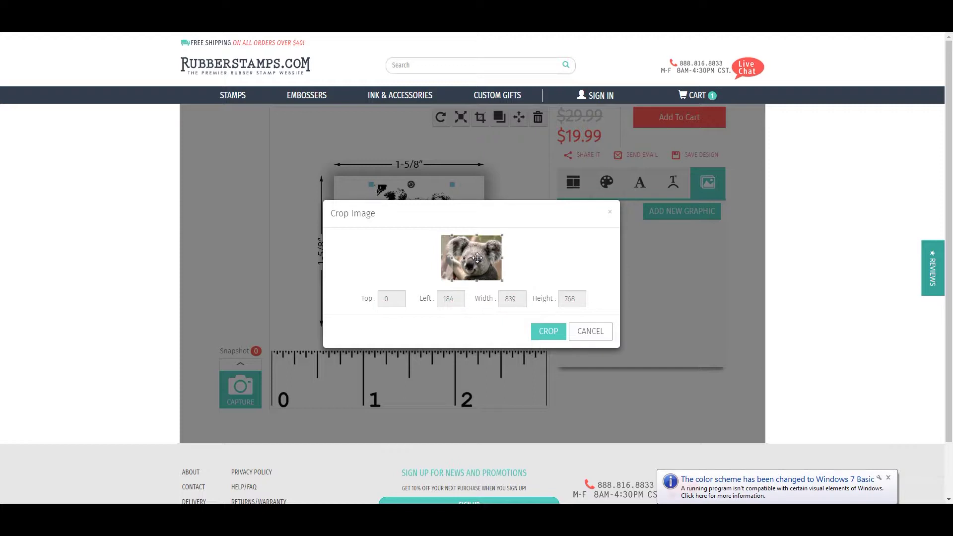
left_click_drag(476, 257, 475, 239)
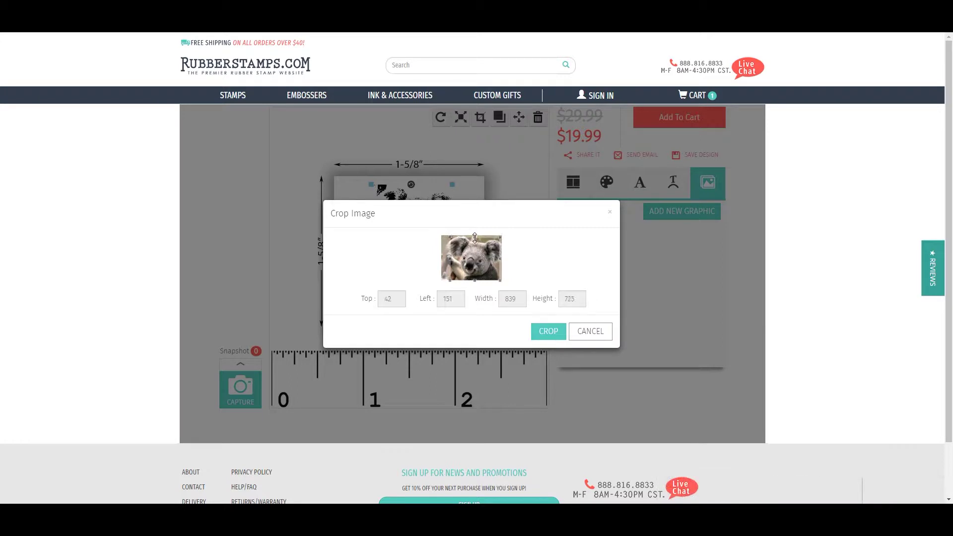
left_click_drag(474, 282, 474, 277)
left_click(549, 331)
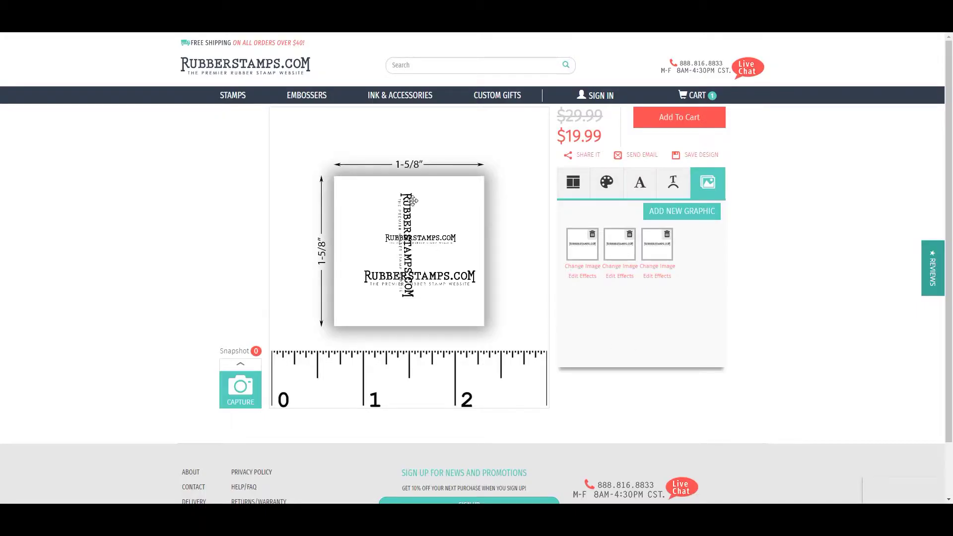
Send the middle RubberStamps.com logo graphic to the back
left_click(443, 276)
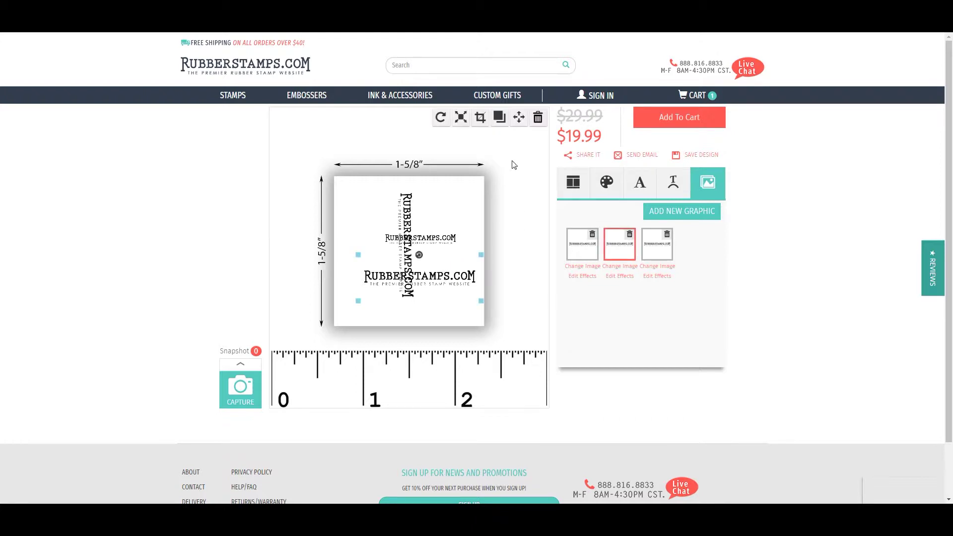
left_click(502, 118)
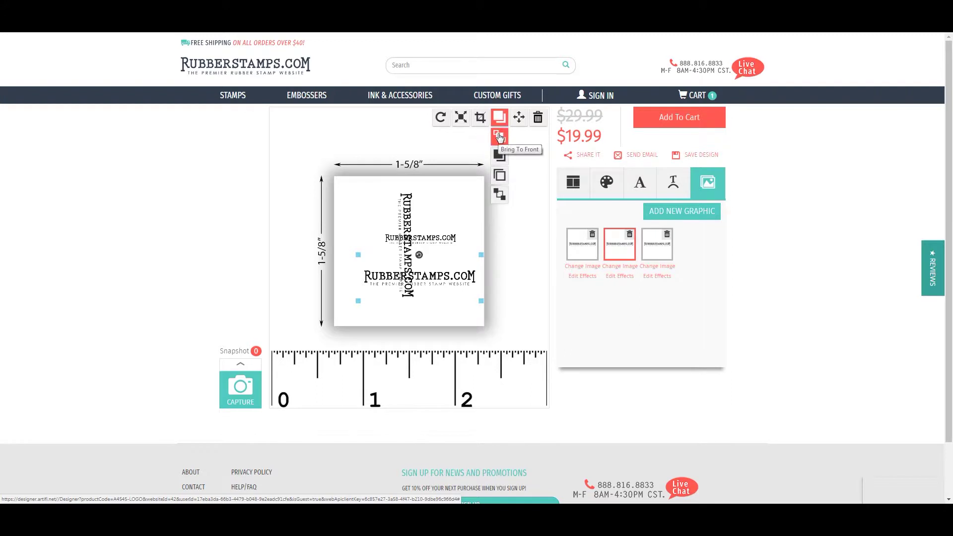
left_click(499, 196)
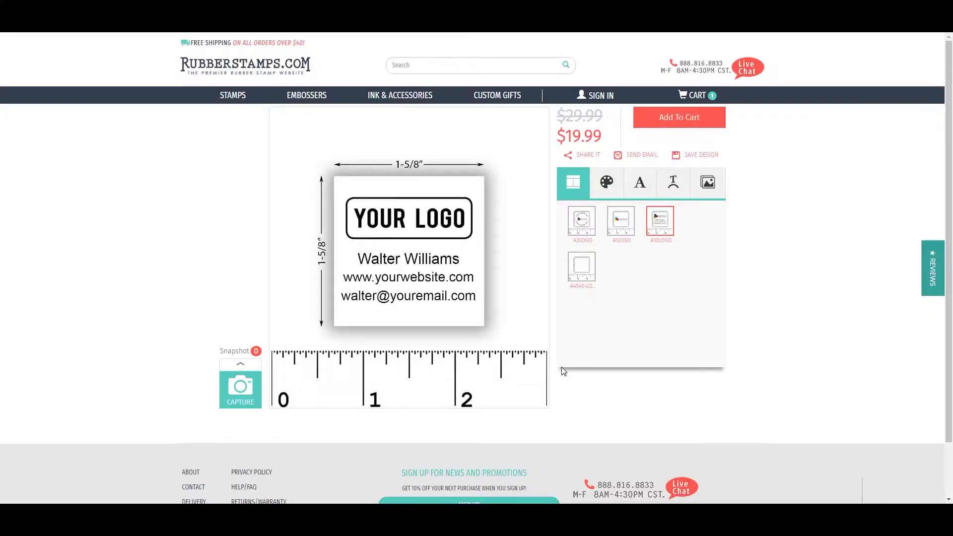
Nudge the YOUR LOGO graphic with the positioning arrows, leaving it slightly further left
left_click(422, 218)
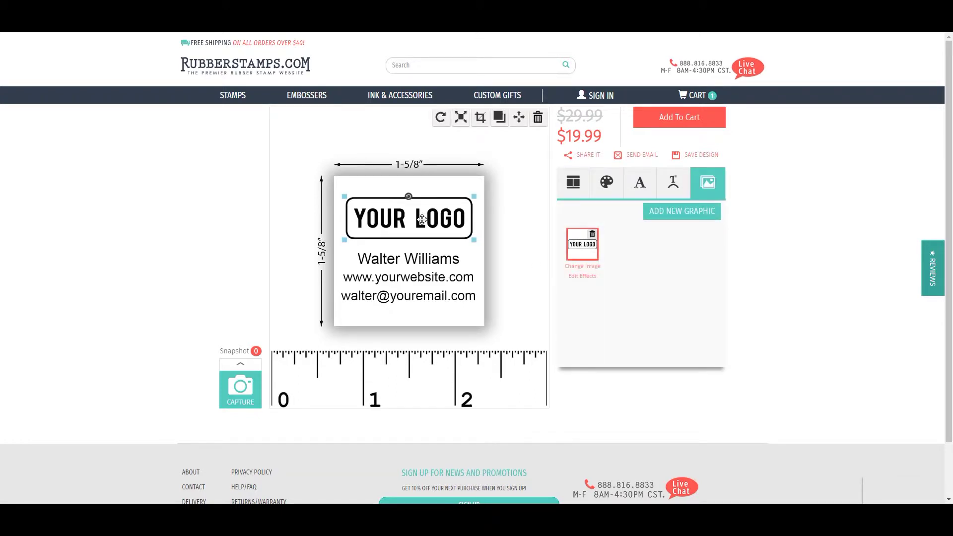
left_click_drag(422, 219, 422, 219)
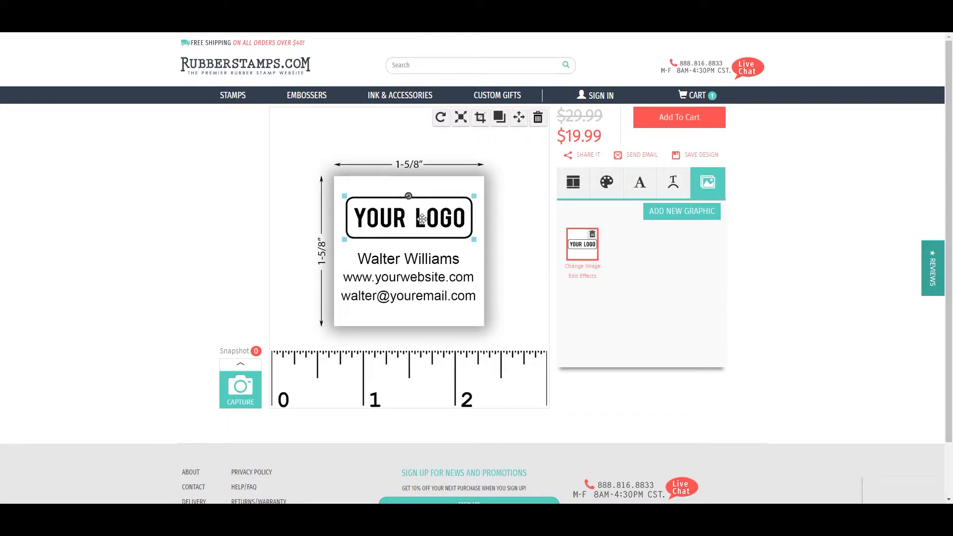
left_click(519, 118)
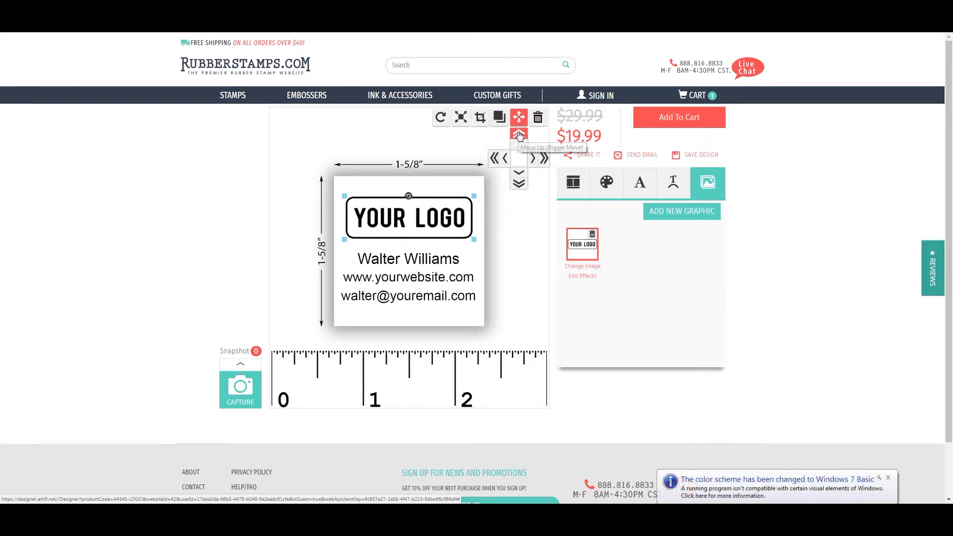
left_click(519, 135)
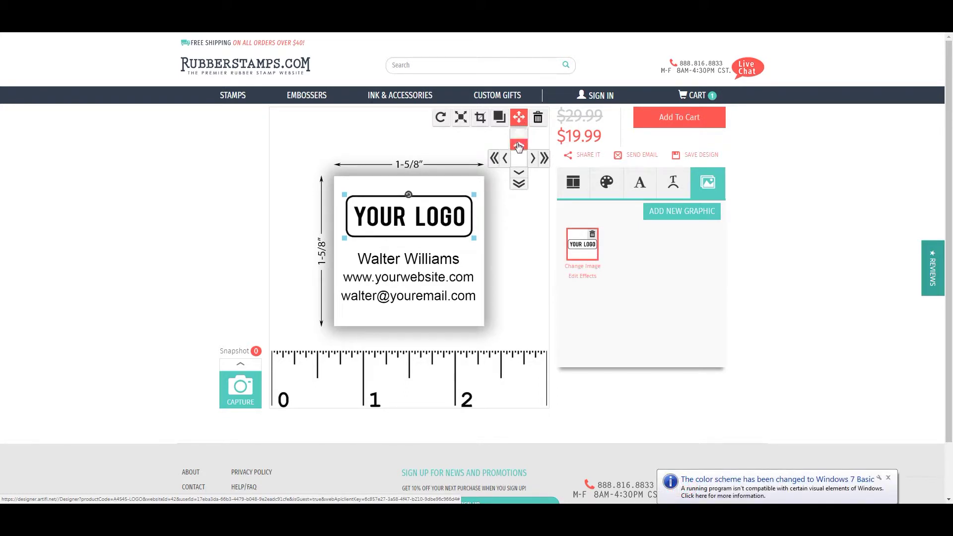
left_click(518, 146)
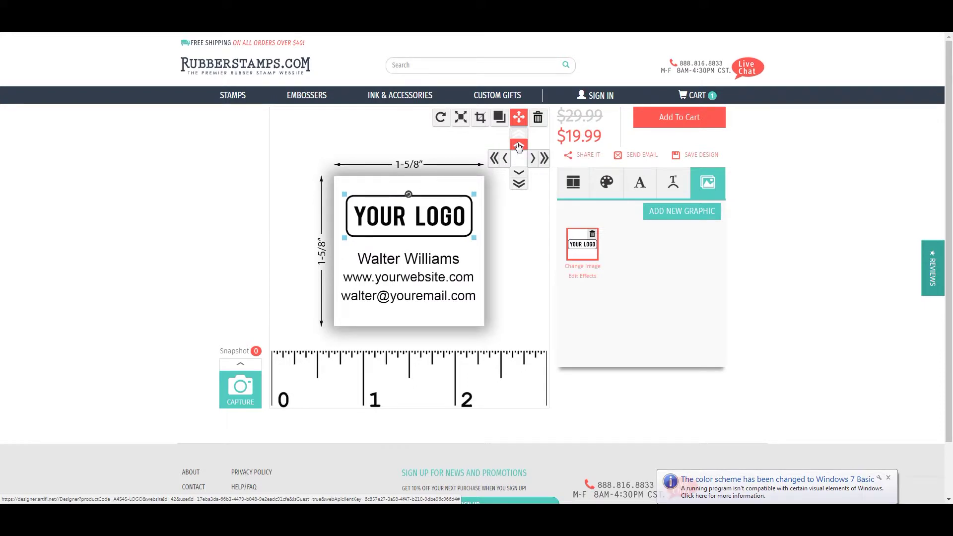
left_click(545, 159)
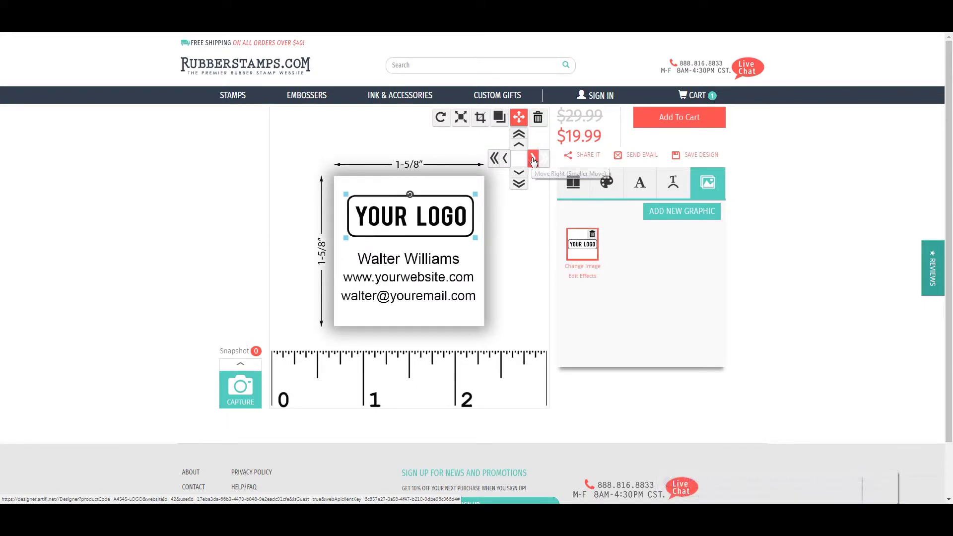
left_click(533, 160)
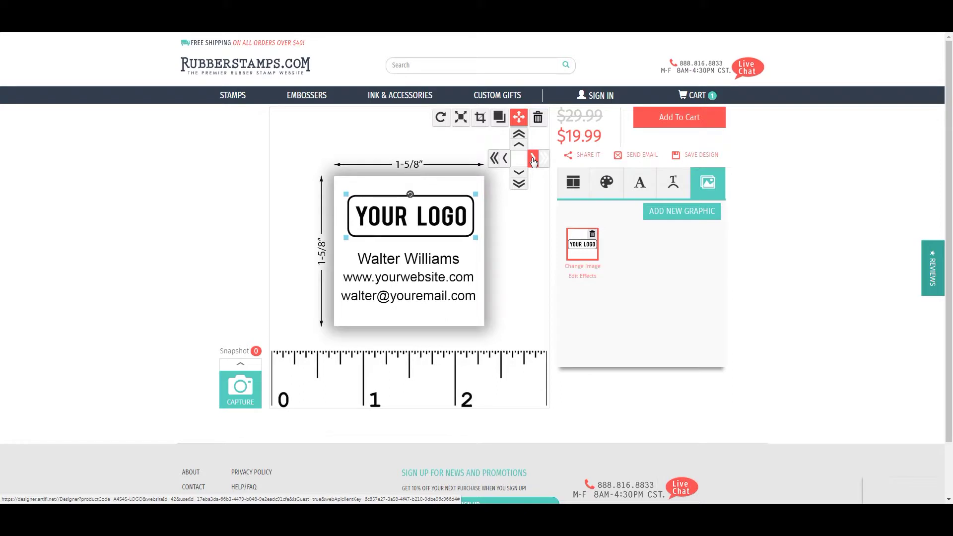
left_click(519, 185)
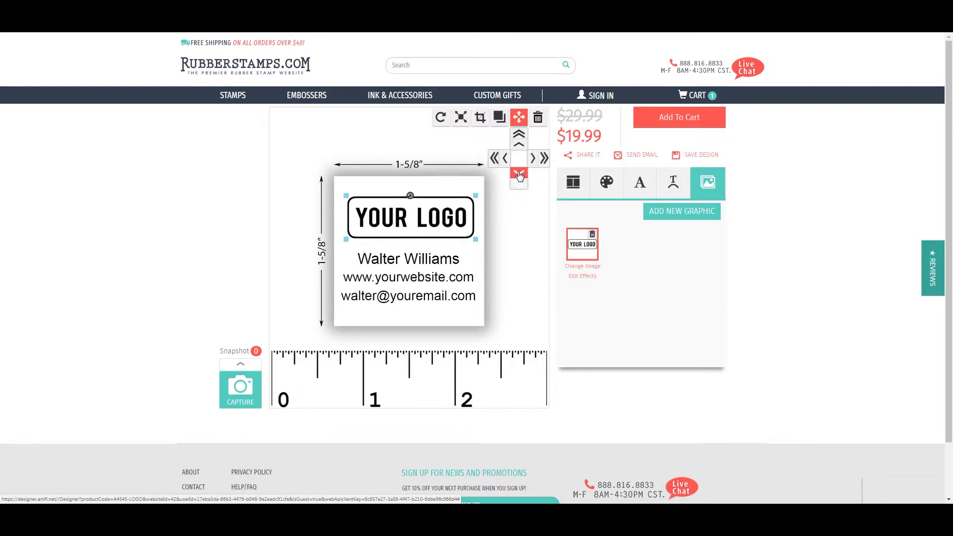
left_click(519, 175)
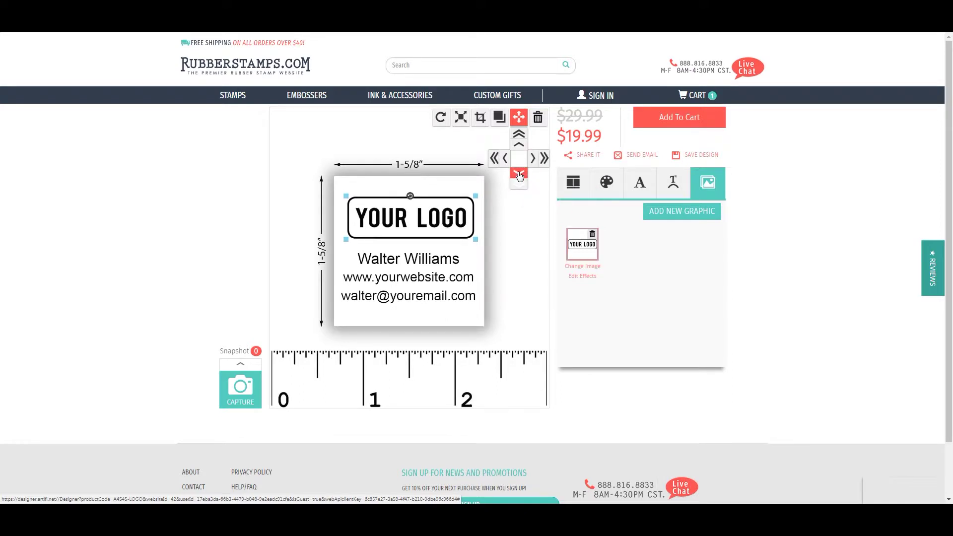
left_click(494, 159)
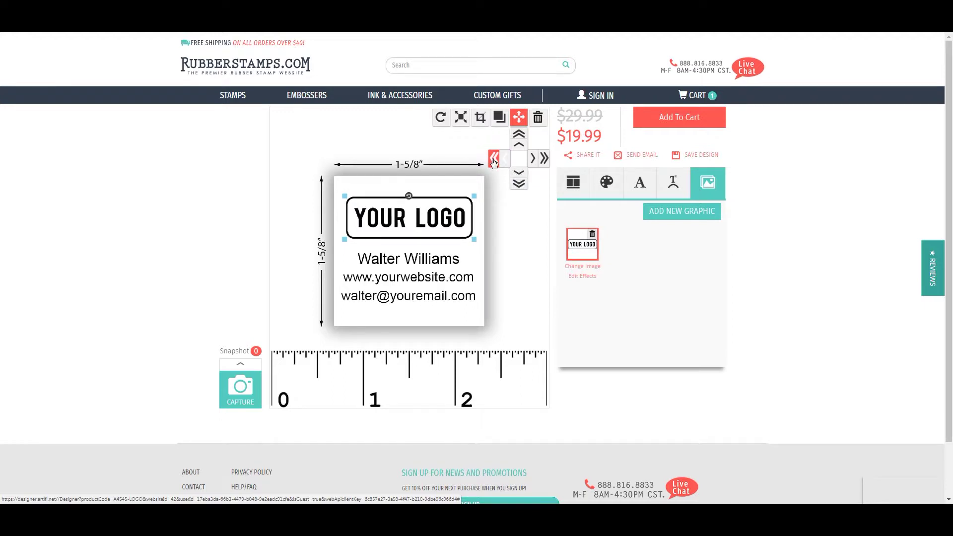
left_click(503, 162)
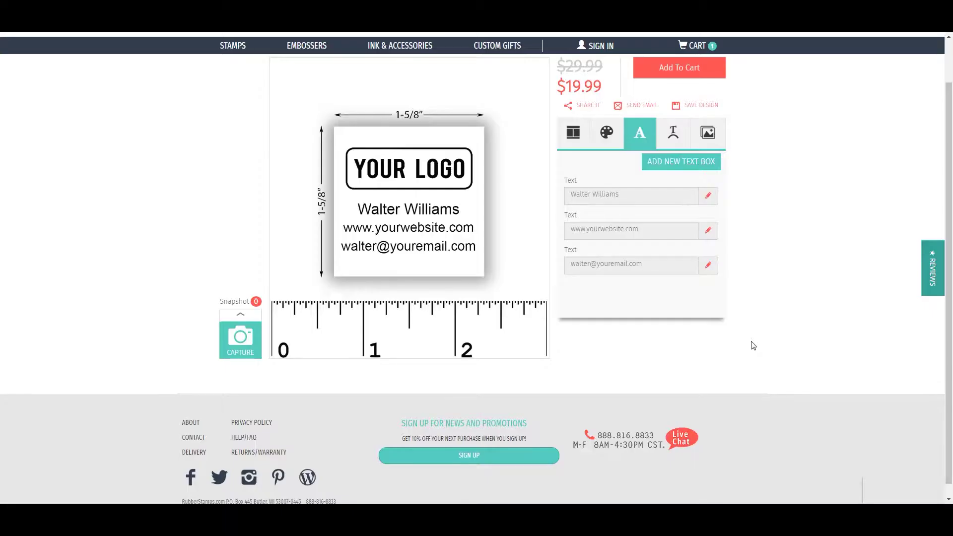
Add an 'Add Text Here' text box below the logo, then delete it again
left_click(679, 163)
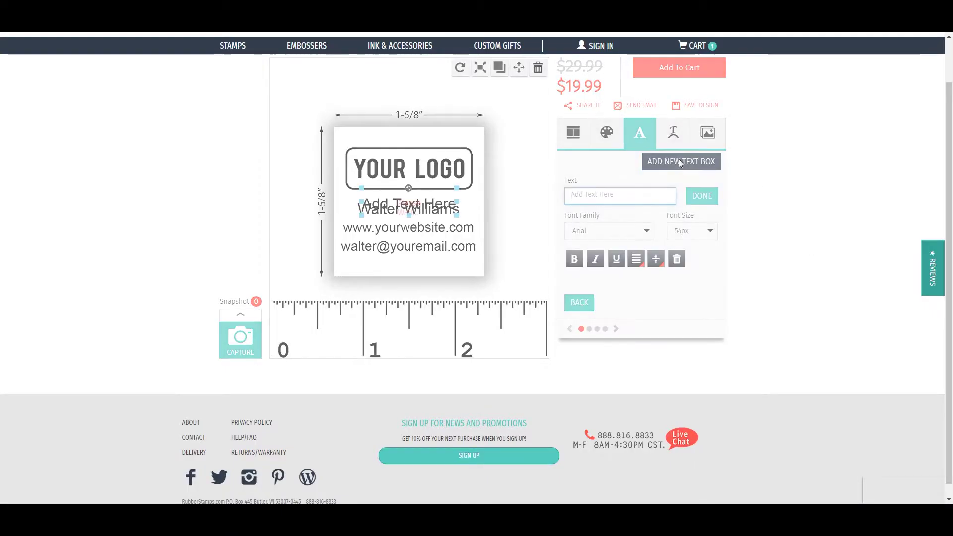
left_click_drag(429, 200, 428, 190)
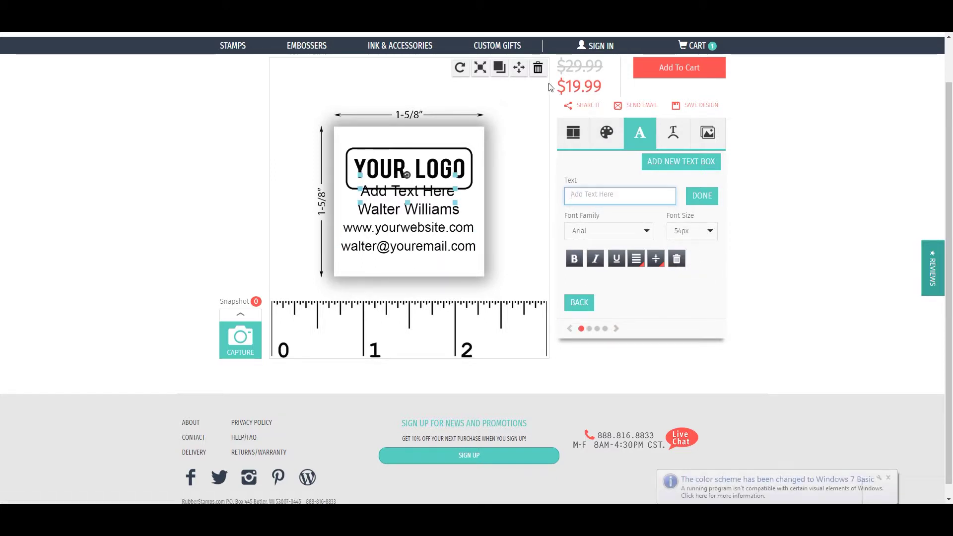
left_click(682, 260)
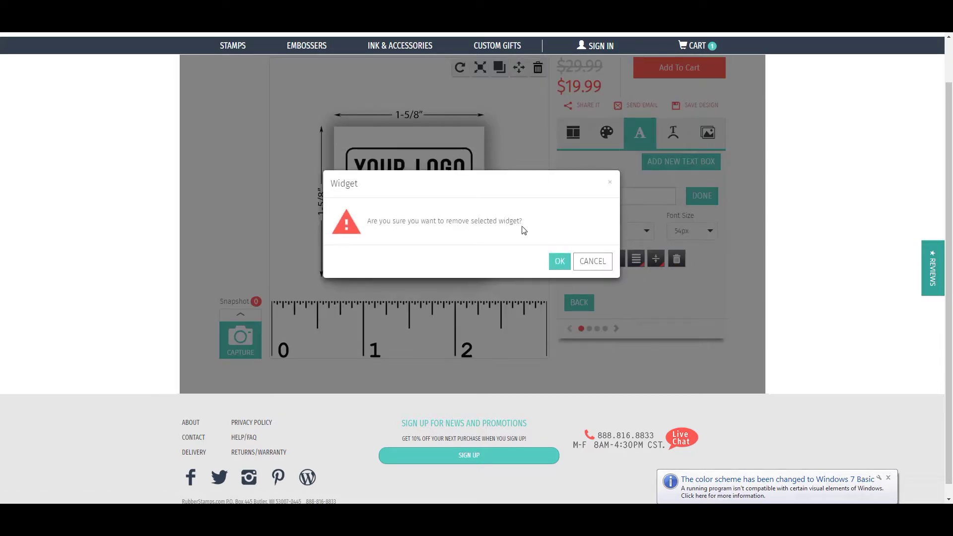
left_click(558, 258)
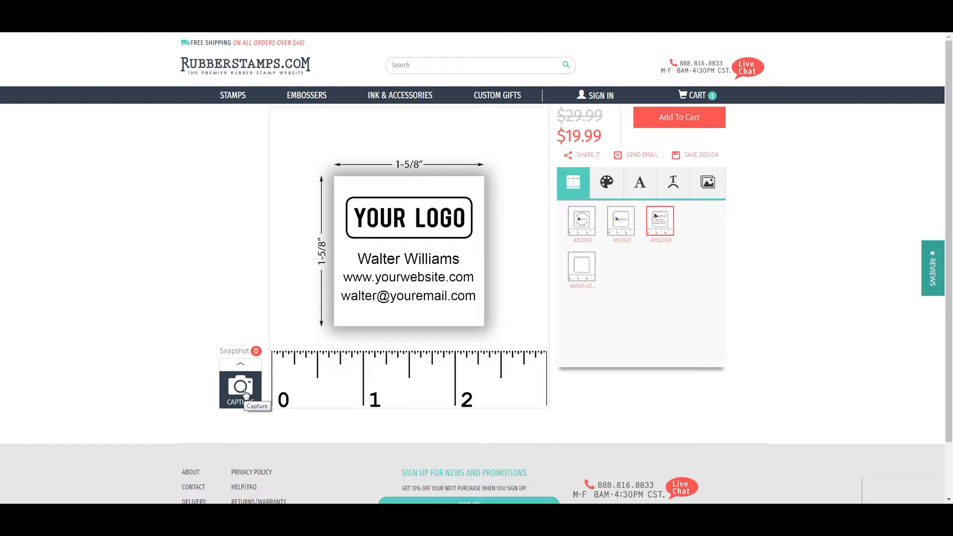
Capture a snapshot of the YOUR LOGO design, then load the blank A4545 square template
left_click(242, 392)
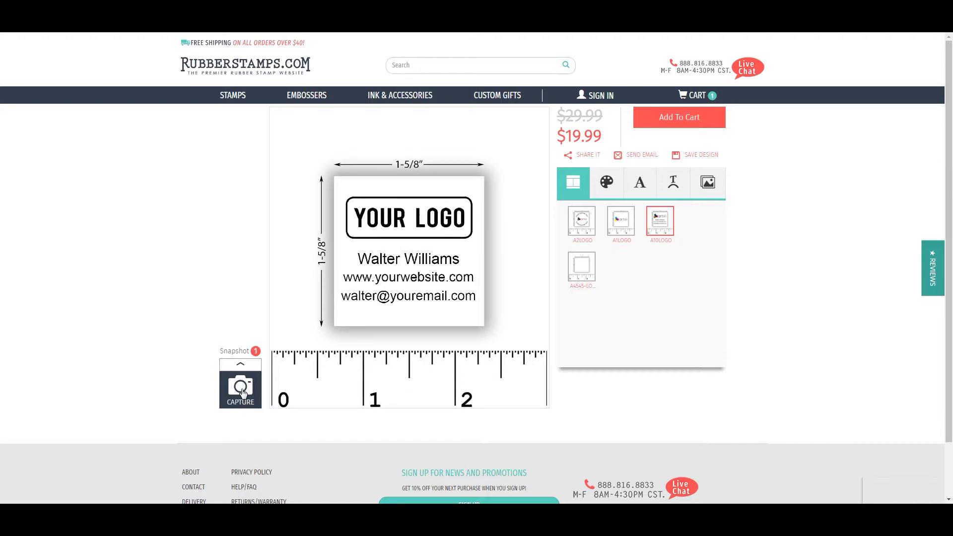
left_click(240, 365)
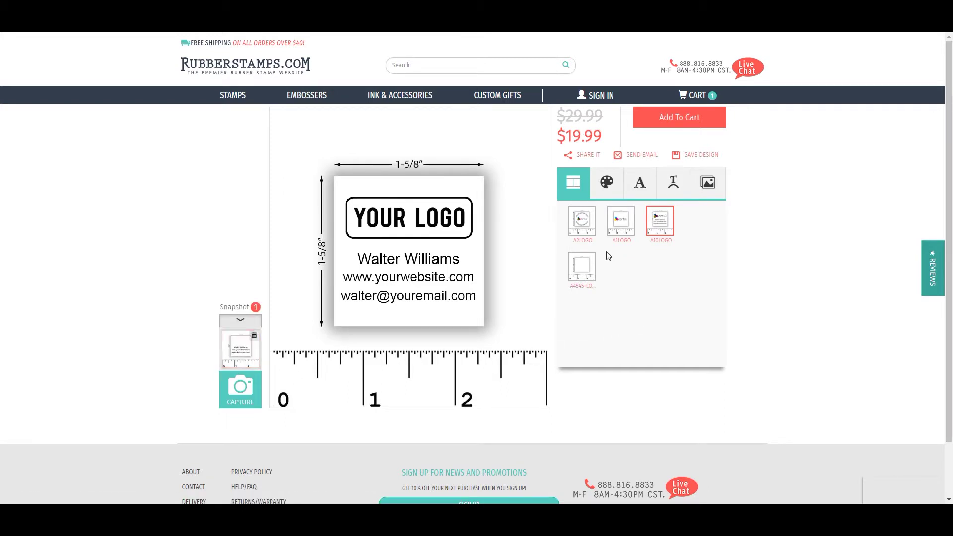
left_click(583, 268)
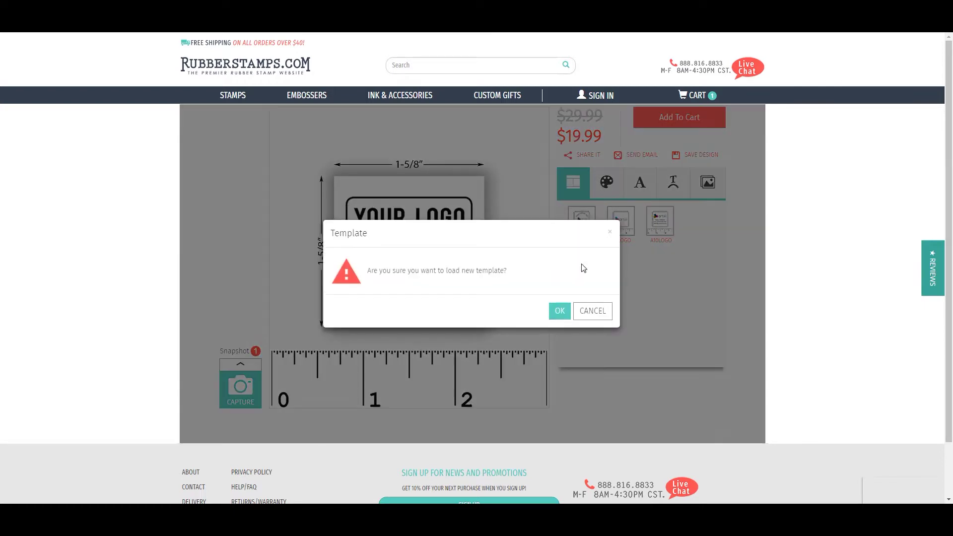
left_click(559, 311)
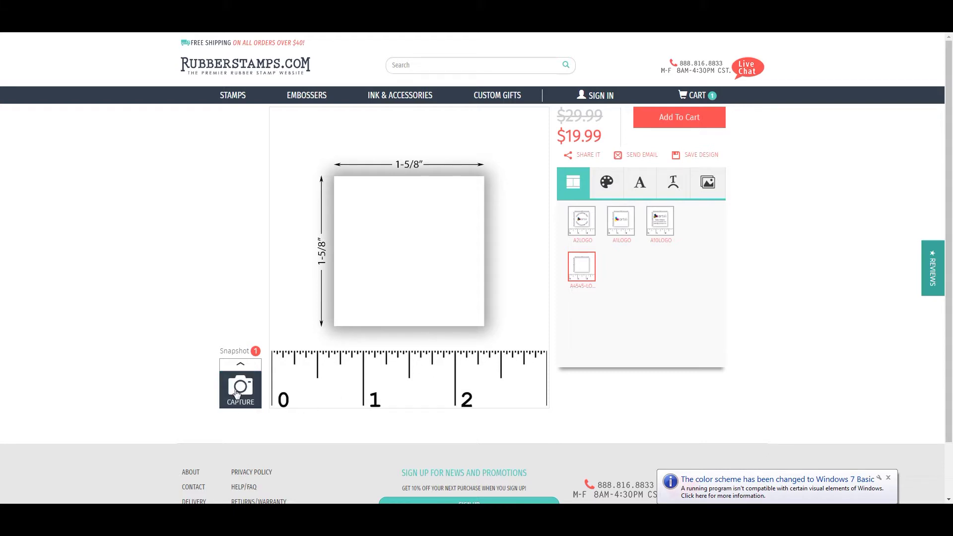
Compare the two snapshots, then restore the YOUR LOGO snapshot as the current design
left_click(240, 363)
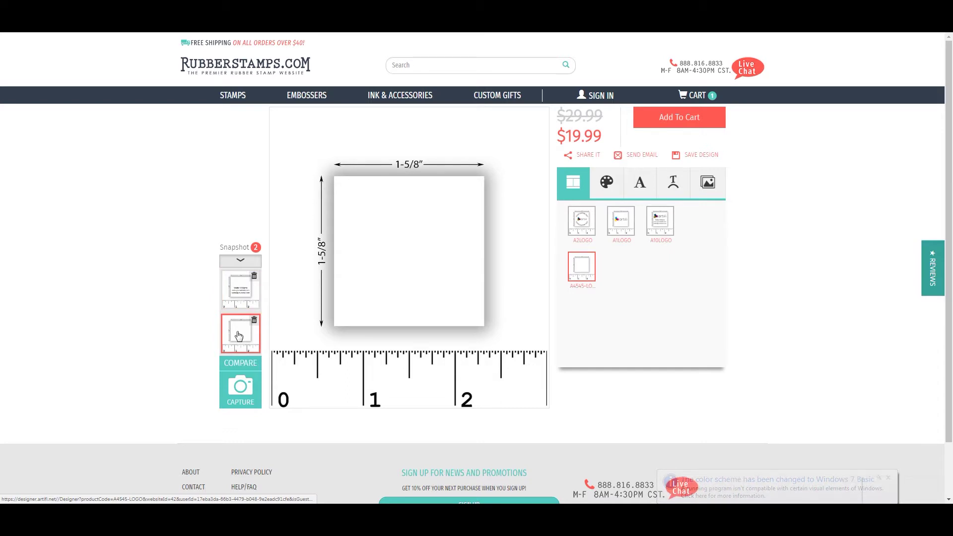
left_click(238, 362)
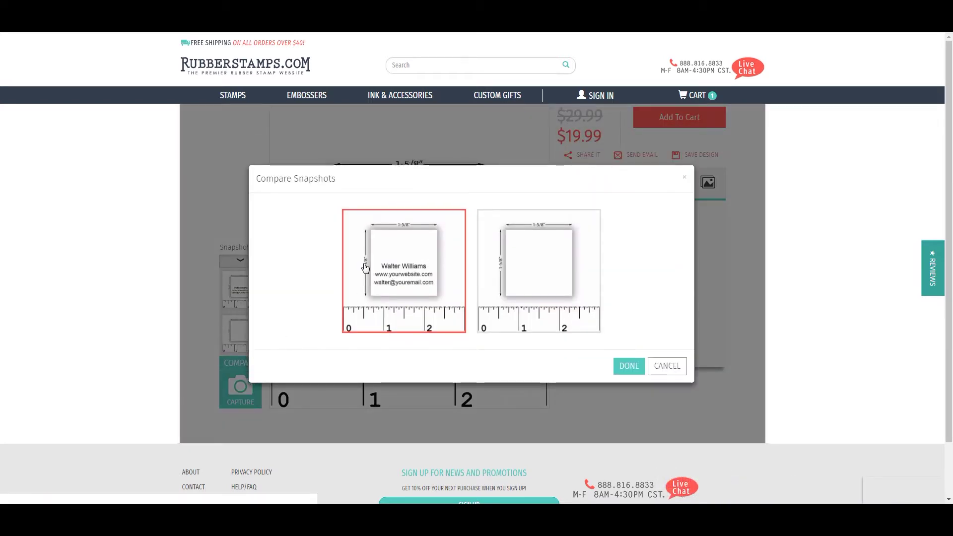
left_click(548, 268)
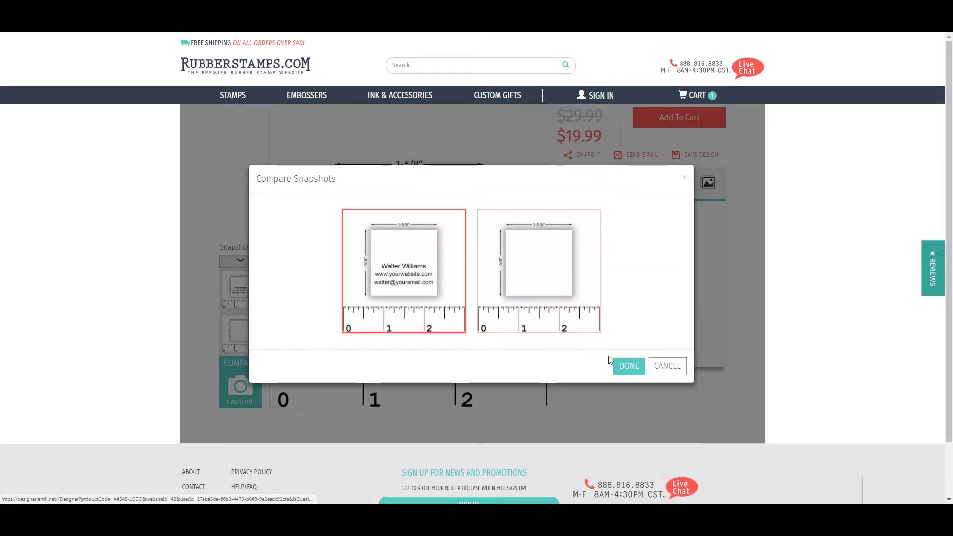
left_click(627, 365)
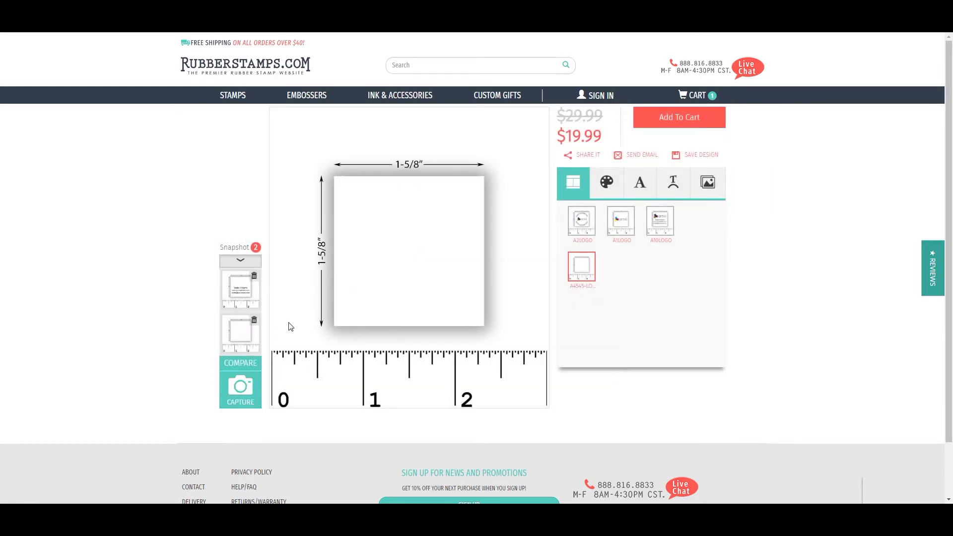
left_click(239, 291)
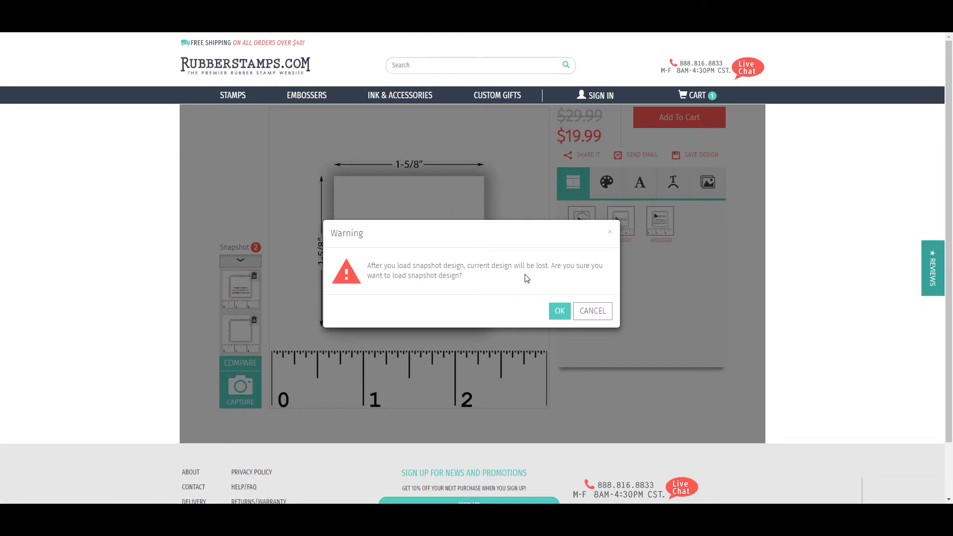
left_click(560, 313)
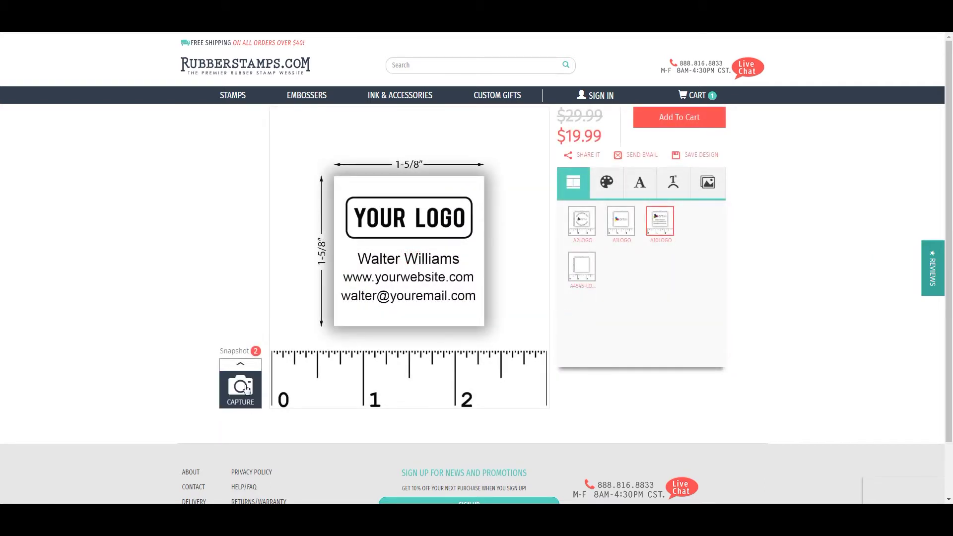
Delete the blank-stamp snapshot, leaving a single saved snapshot
left_click(241, 364)
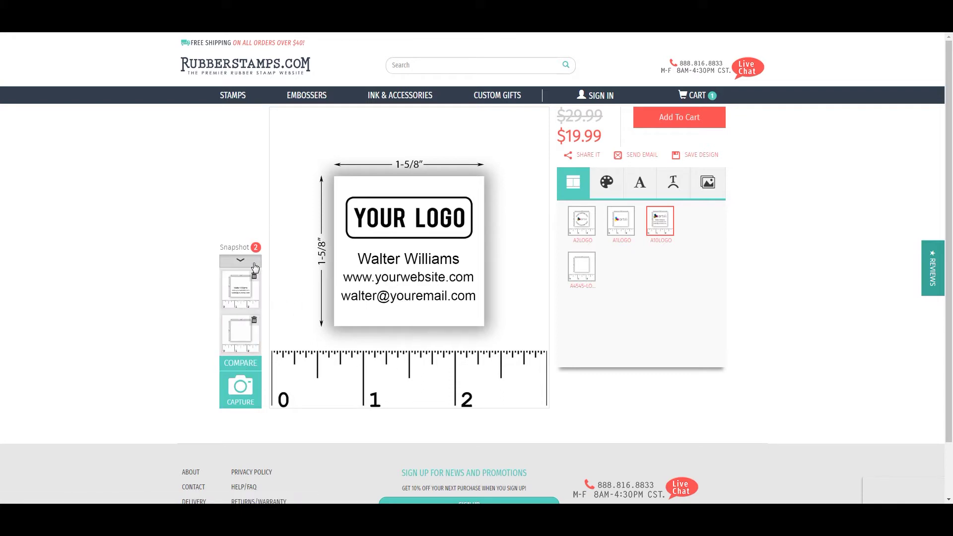
left_click(253, 322)
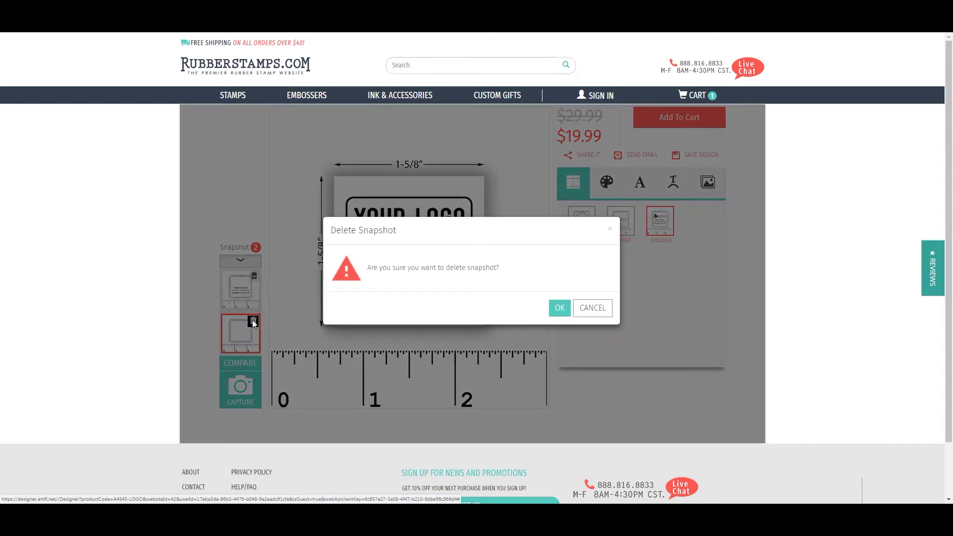
left_click(560, 313)
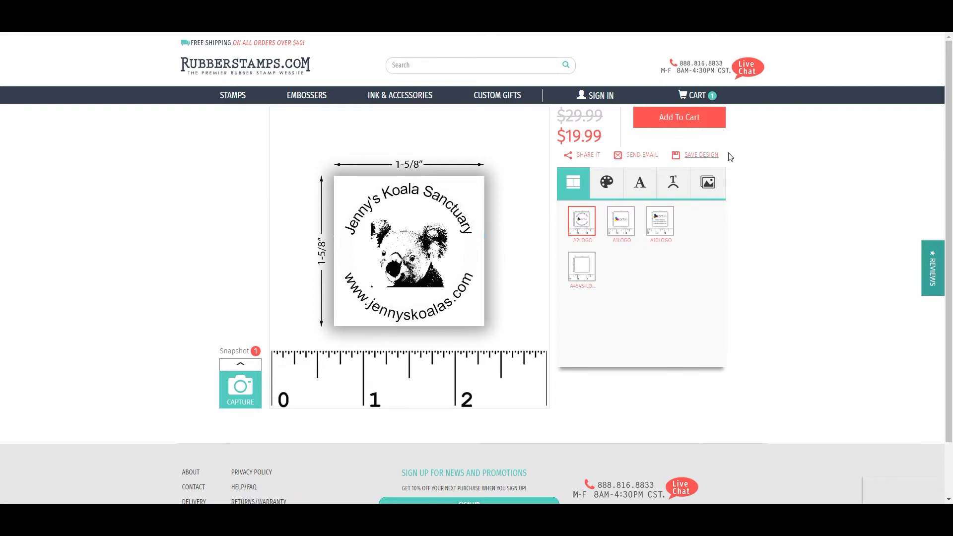
Open the Share It and Send Email windows and close both without using them
left_click(585, 155)
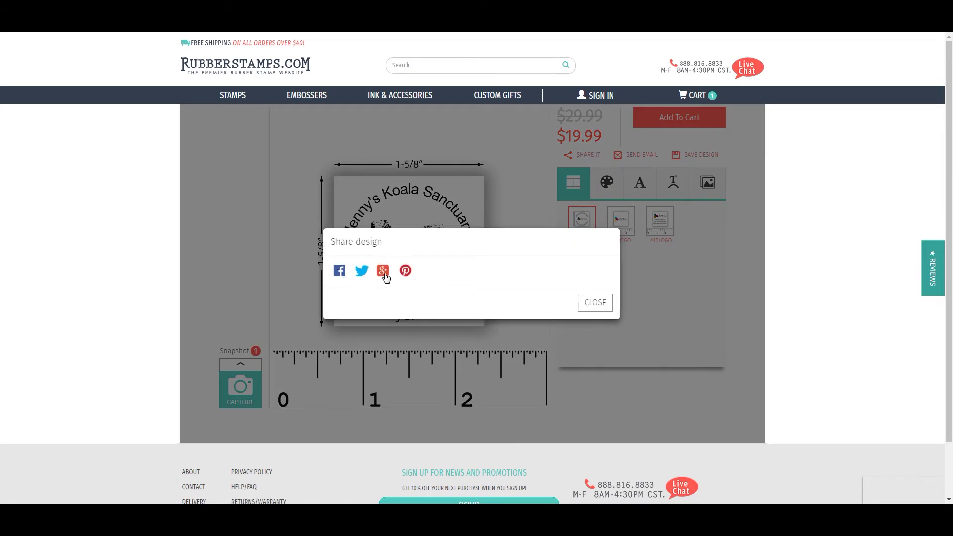
left_click(594, 303)
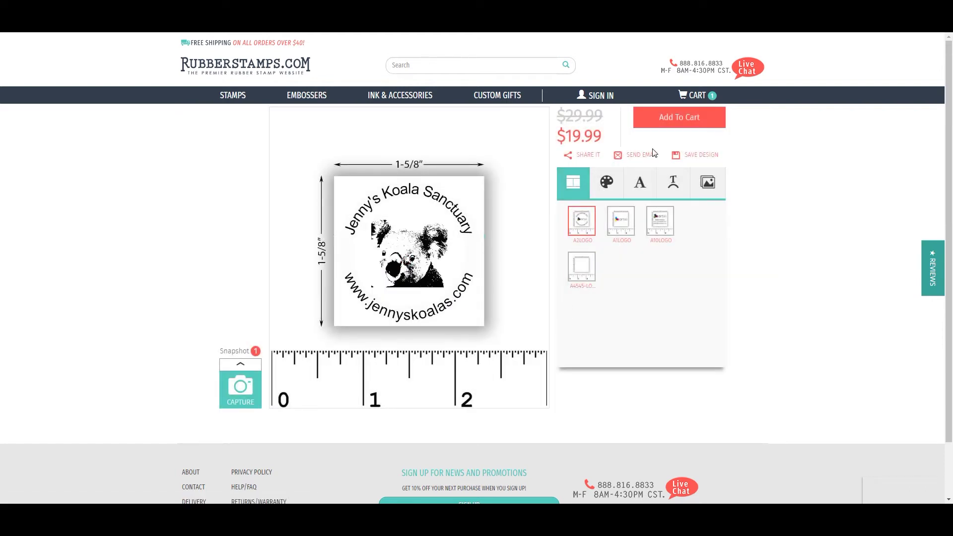
left_click(645, 155)
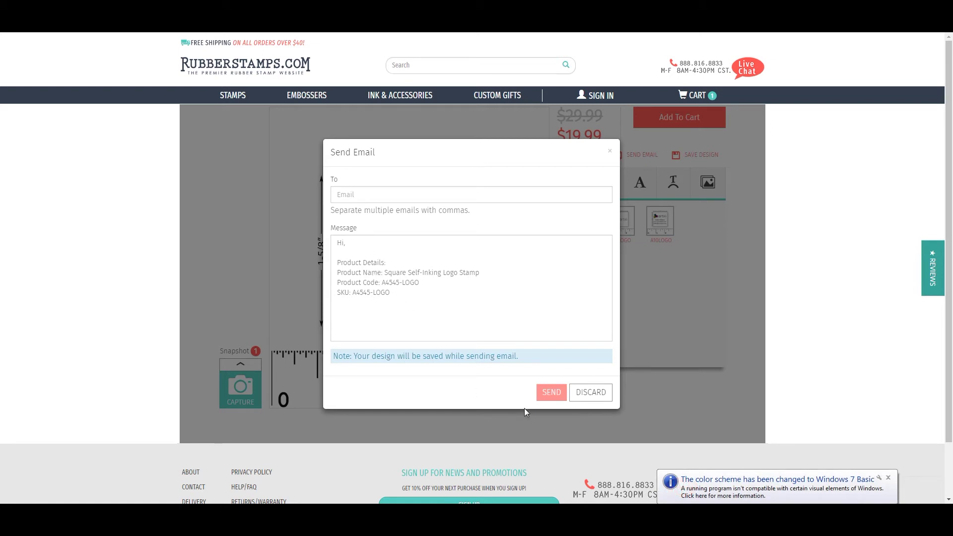
left_click(600, 394)
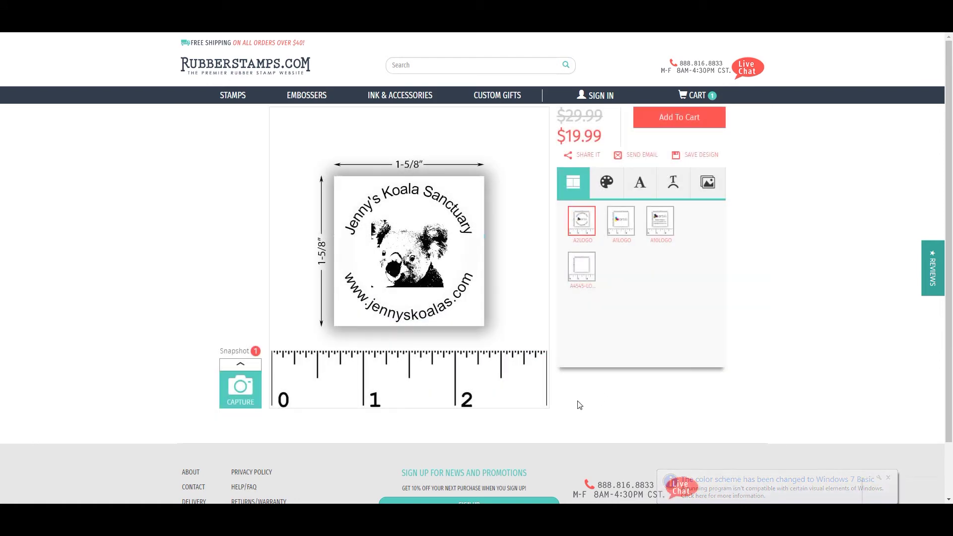
Save the koala stamp as a design named 'My Design 1'
left_click(702, 155)
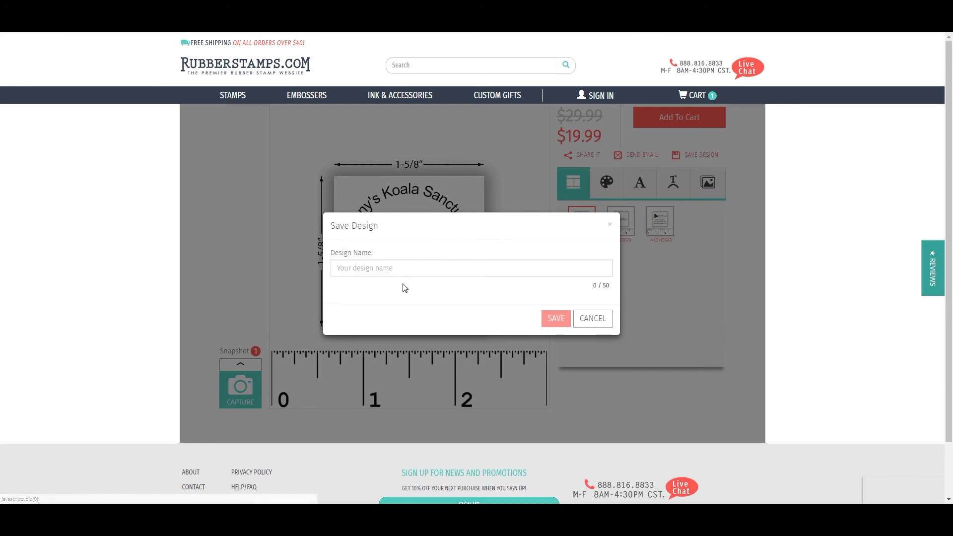
left_click(399, 267)
type("My Design 1")
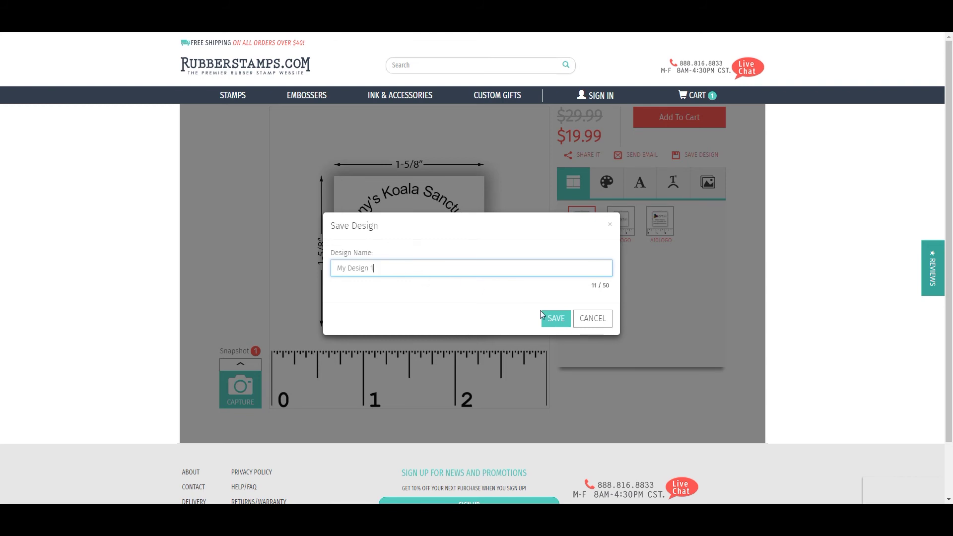
left_click(557, 320)
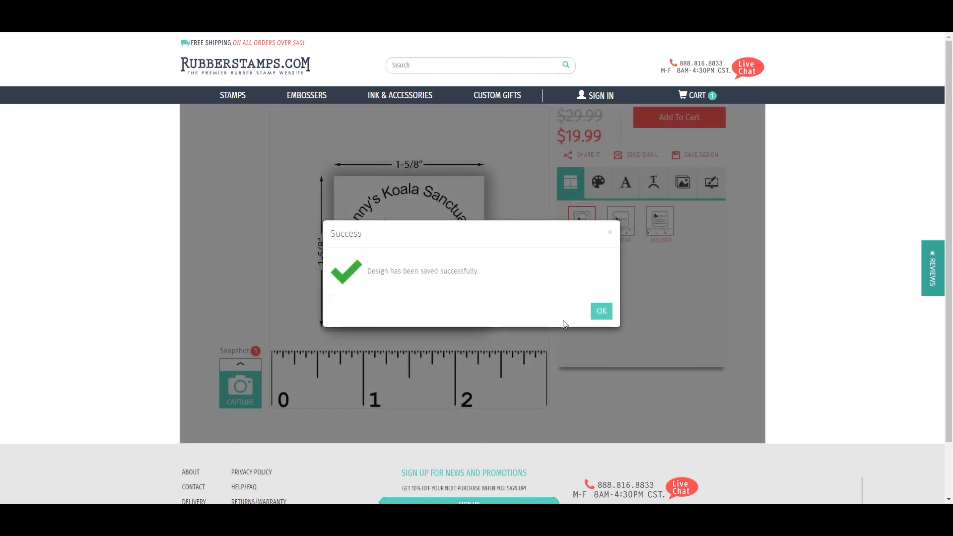
left_click(601, 312)
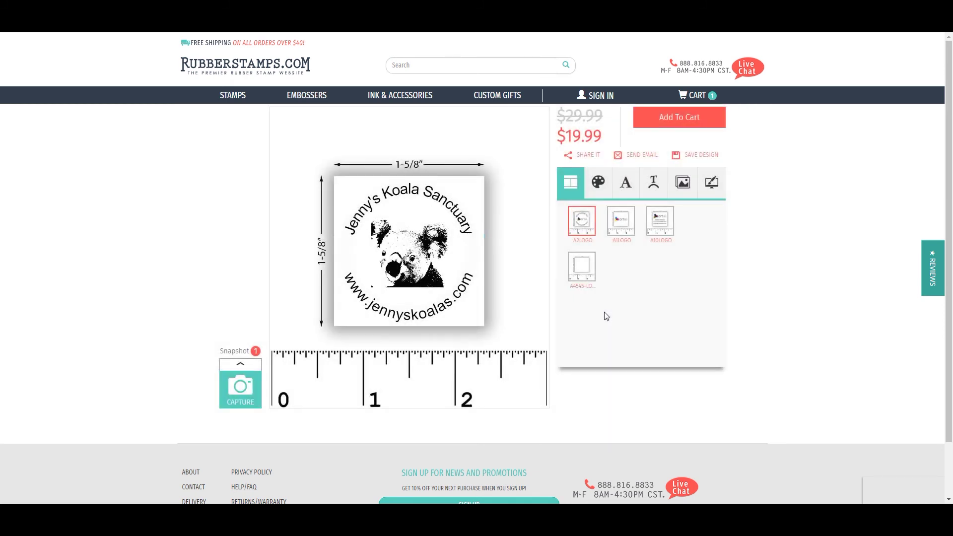
Delete 'My Design 1' from the saved designs list
left_click(713, 187)
left_click(584, 228)
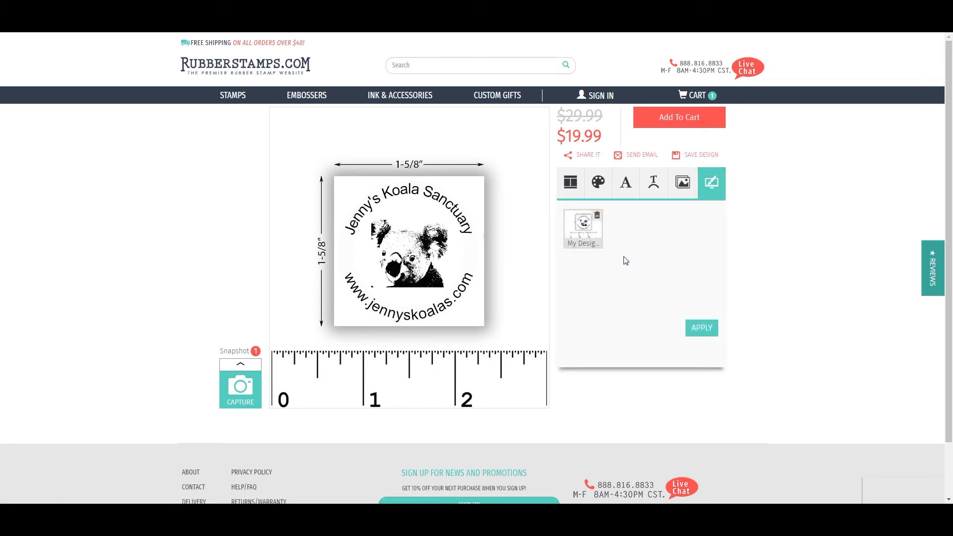
left_click(598, 217)
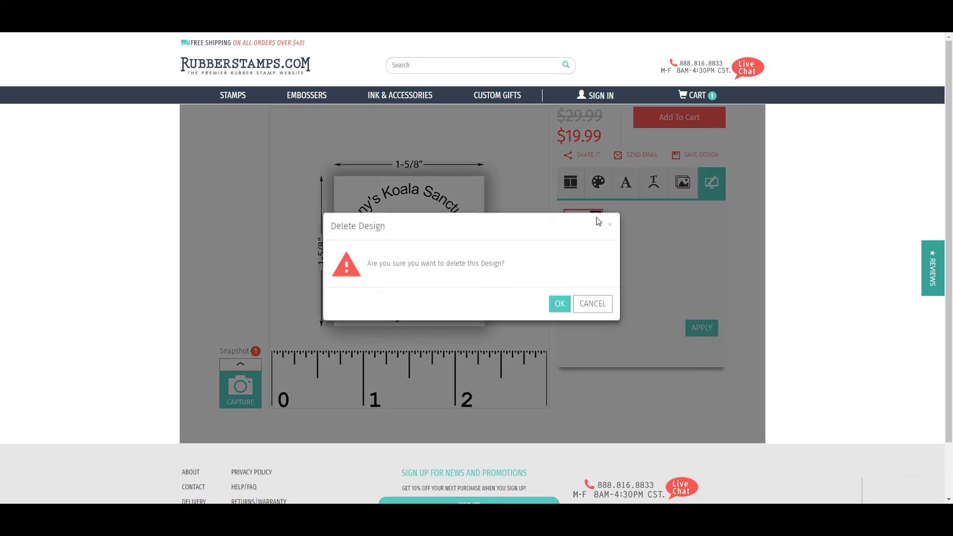
left_click(559, 305)
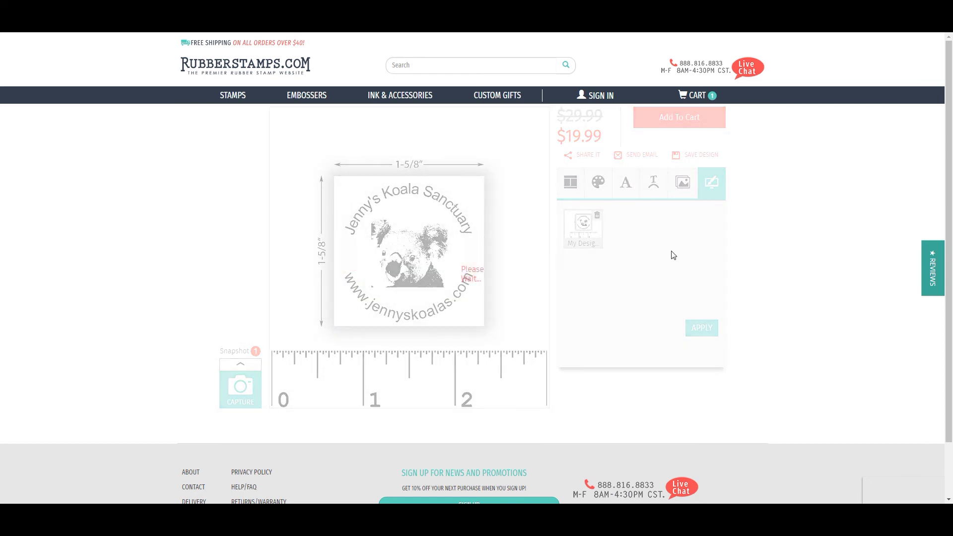